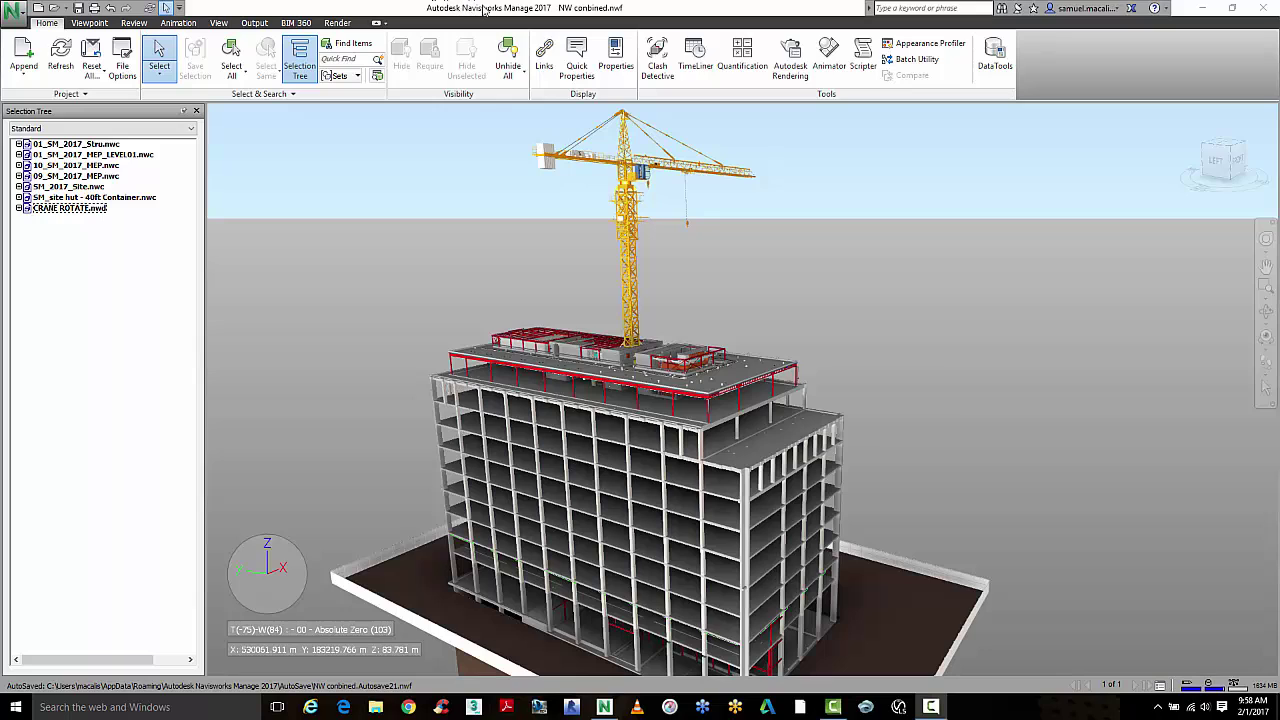
Step: Open the TimeLiner window from the Home tab's Tools panel
{"action": "left_click", "coordinate": [684, 50]}
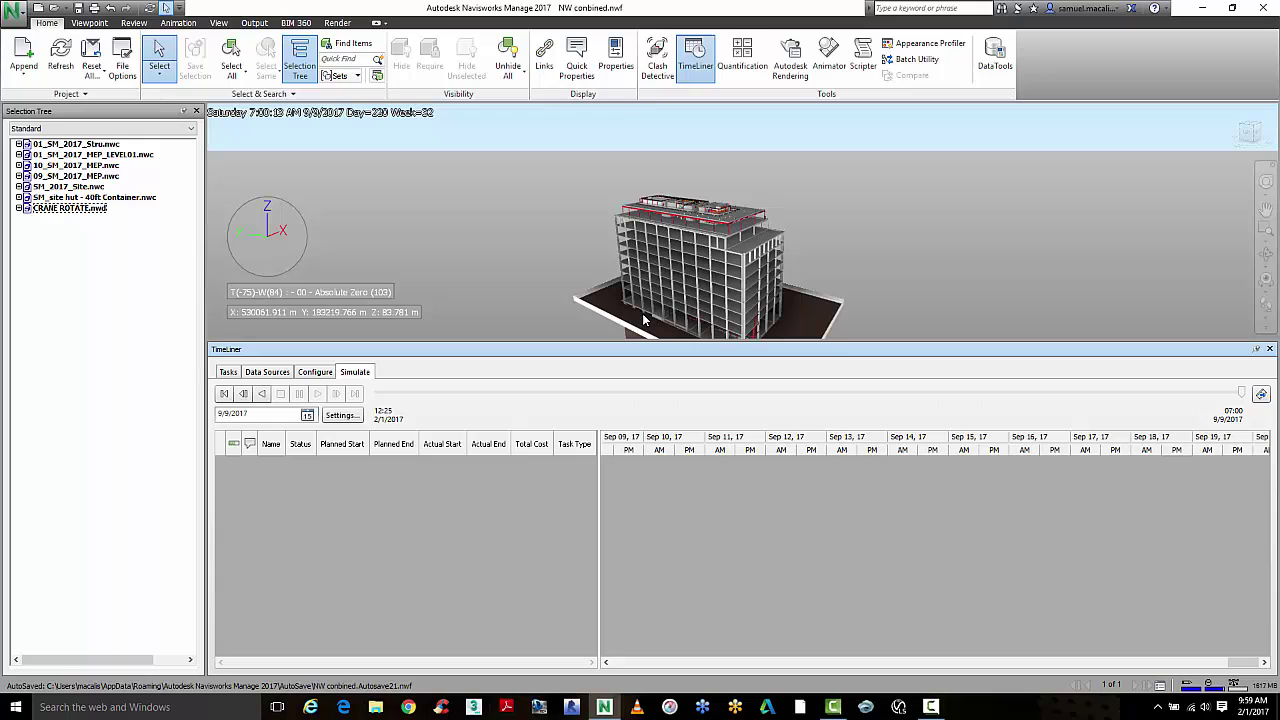
Step: Review the Tasks, Data Sources and Configure tabs, then return to Simulate
{"action": "left_click", "coordinate": [229, 372]}
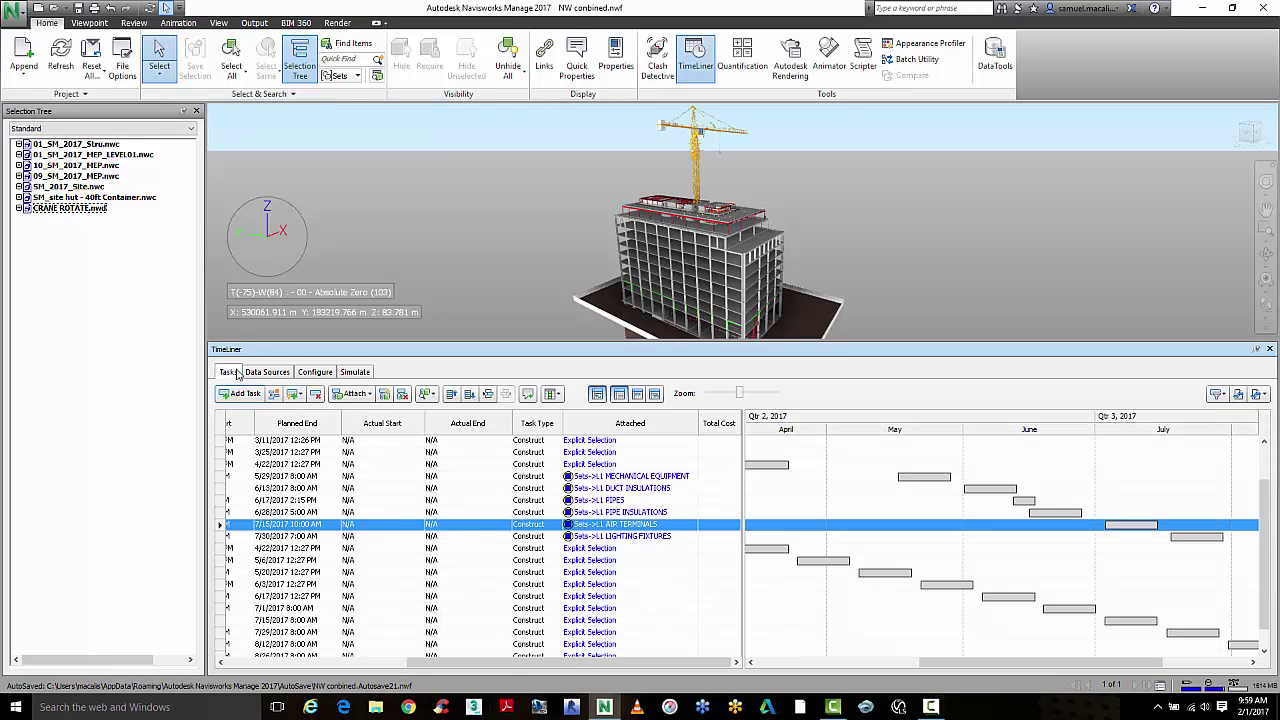
{"action": "left_click", "coordinate": [267, 372]}
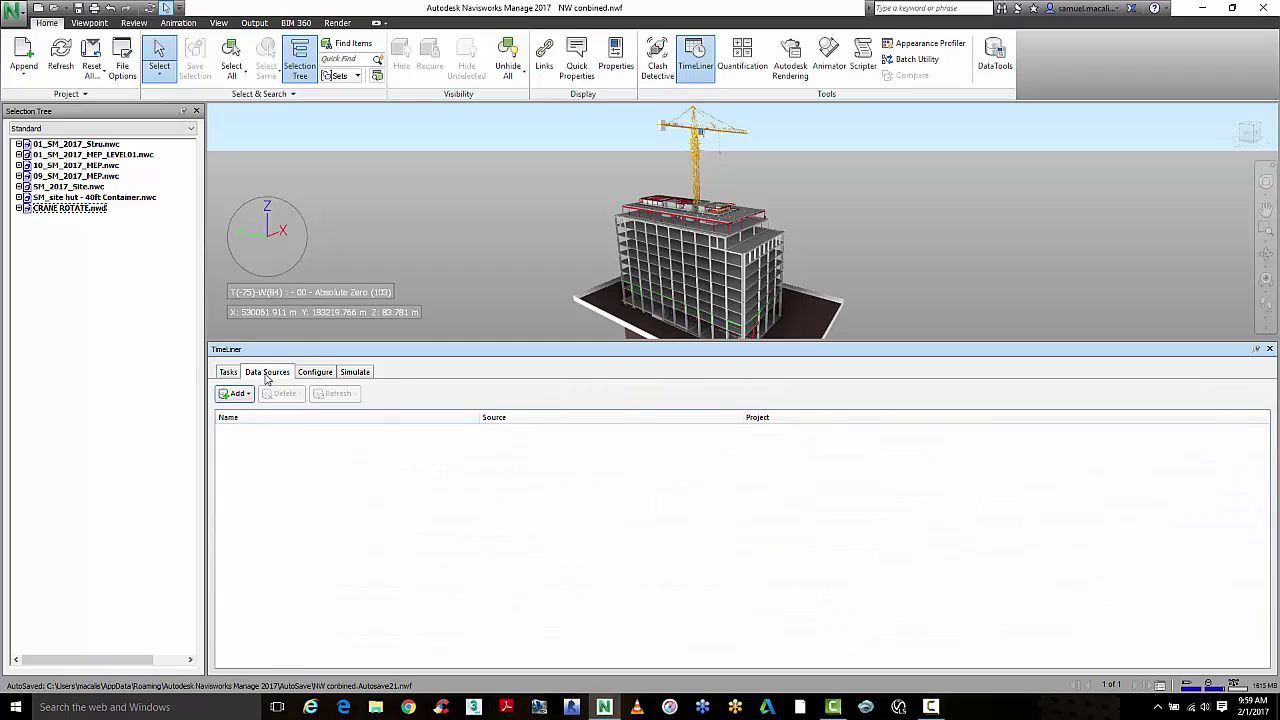
{"action": "left_click", "coordinate": [314, 372]}
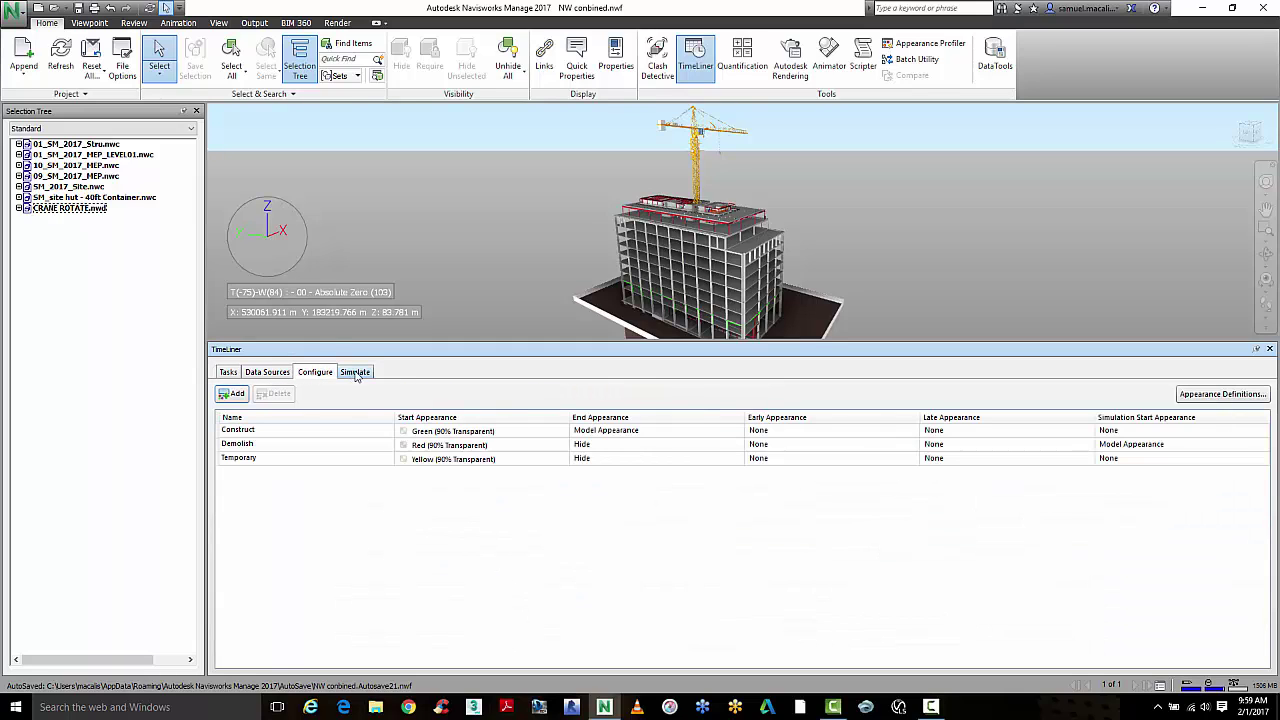
{"action": "left_click", "coordinate": [355, 372]}
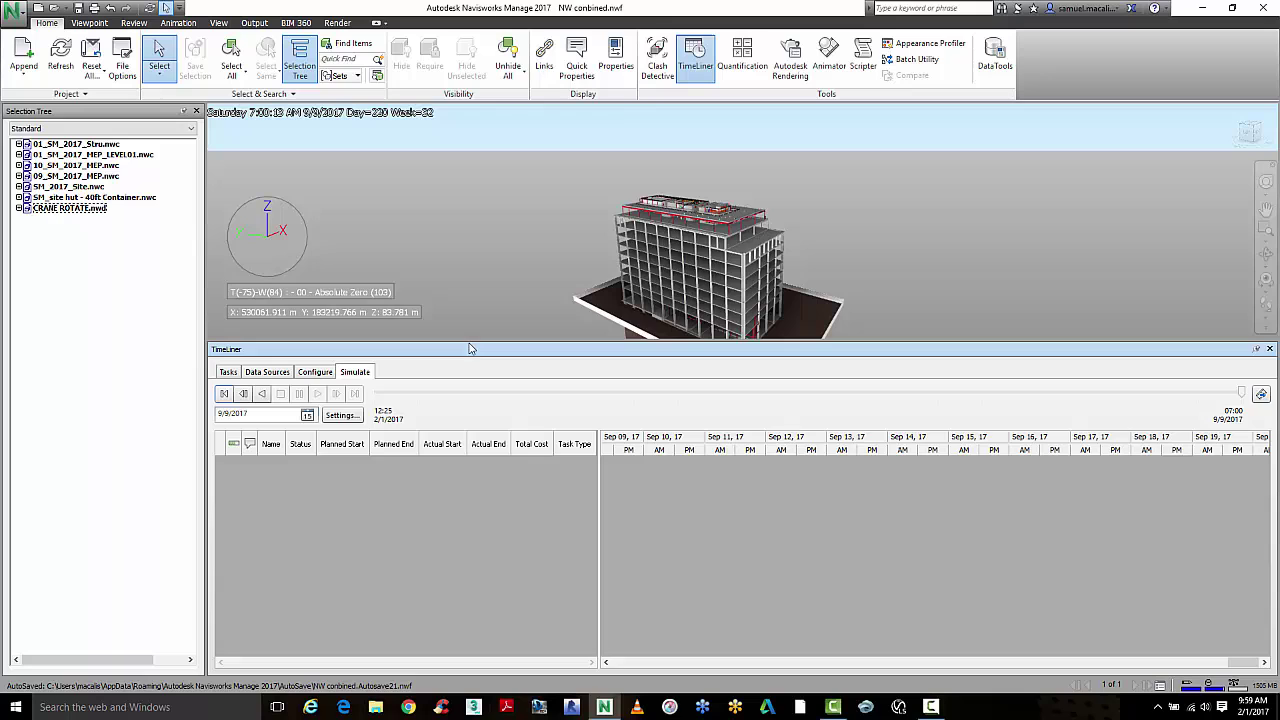
Step: Enlarge the 3-D model view and start playing the construction simulation
{"action": "left_click_drag", "start_coordinate": [467, 375], "coordinate": [460, 423]}
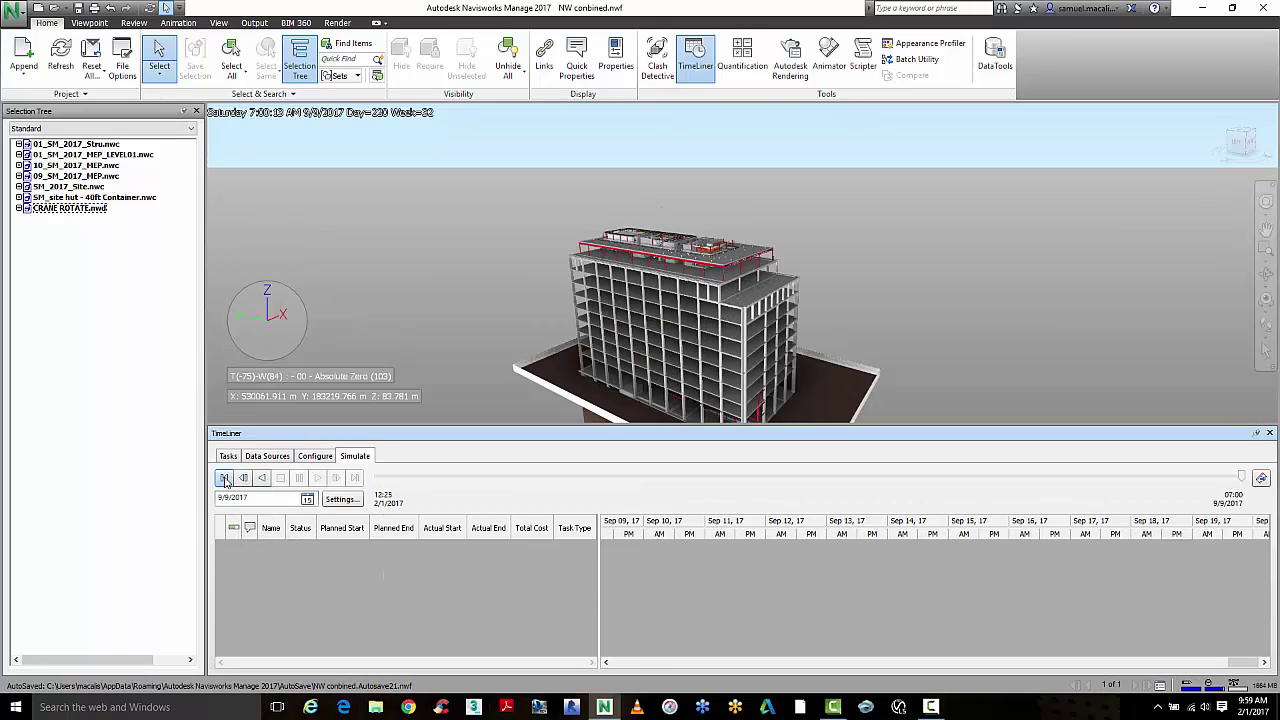
{"action": "left_click", "coordinate": [317, 478]}
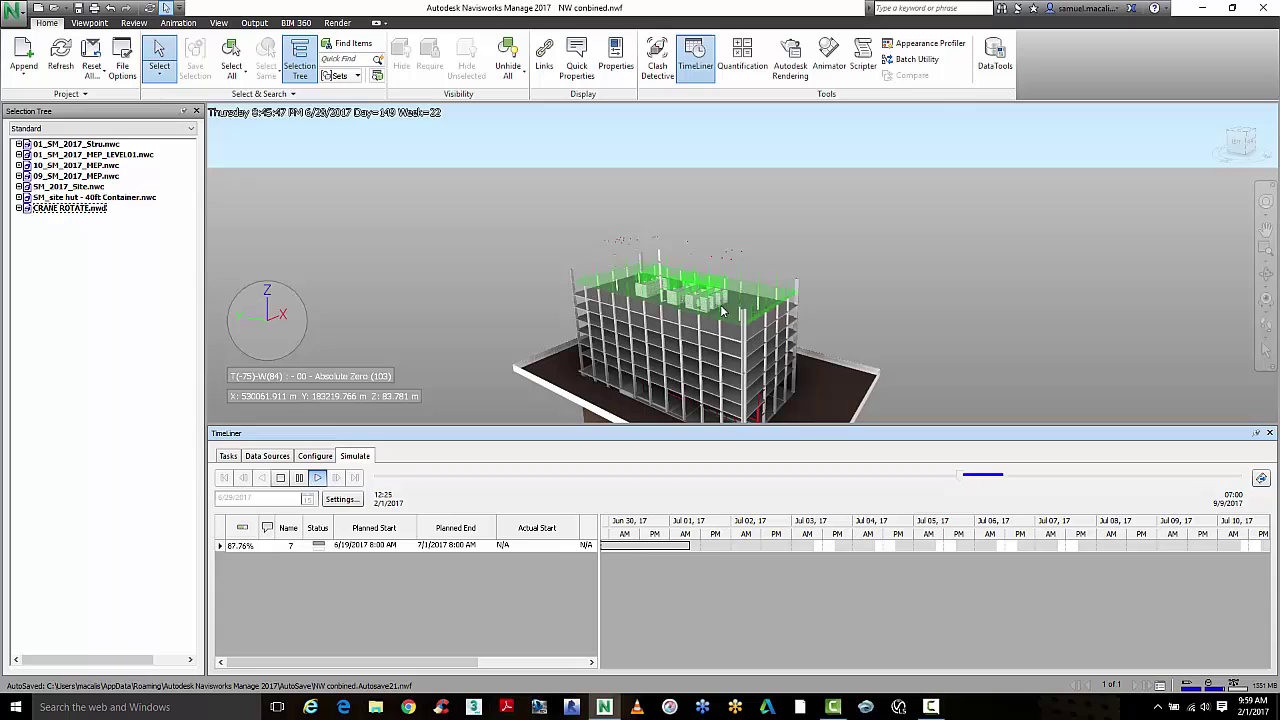
Step: Stop the simulation and show the Tasks list with more rows visible
{"action": "left_click", "coordinate": [283, 478]}
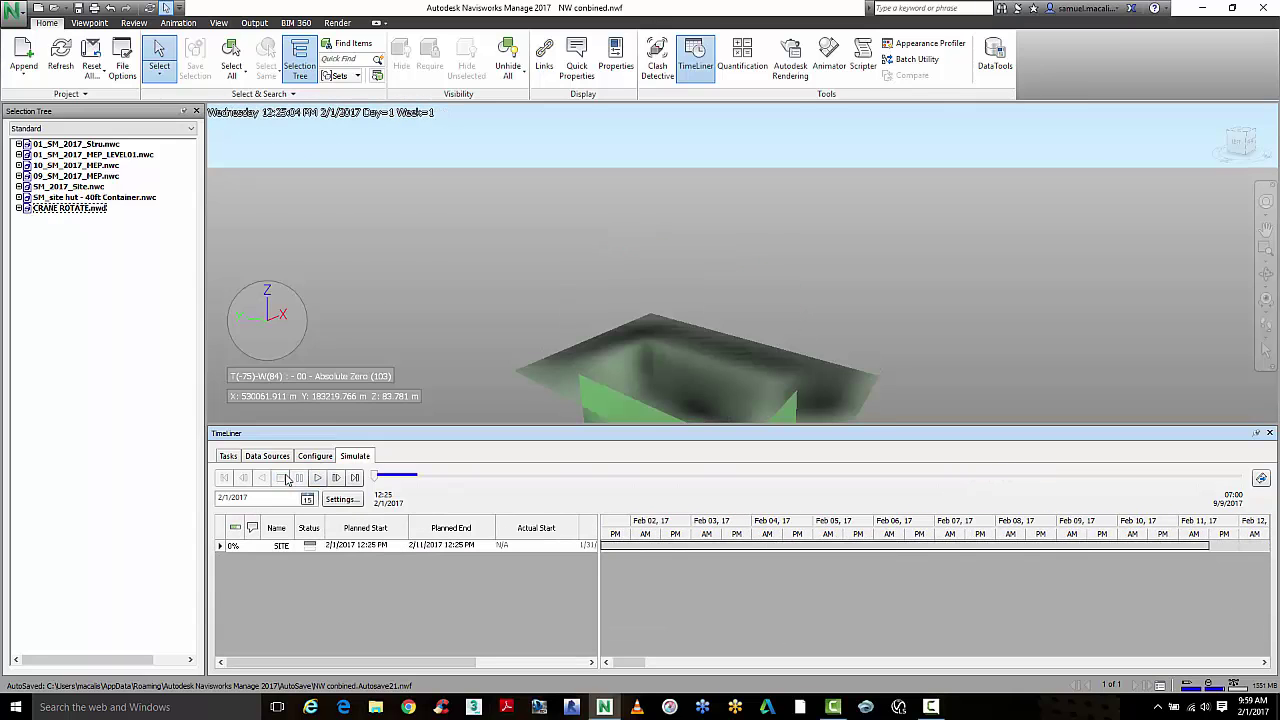
{"action": "left_click", "coordinate": [228, 456]}
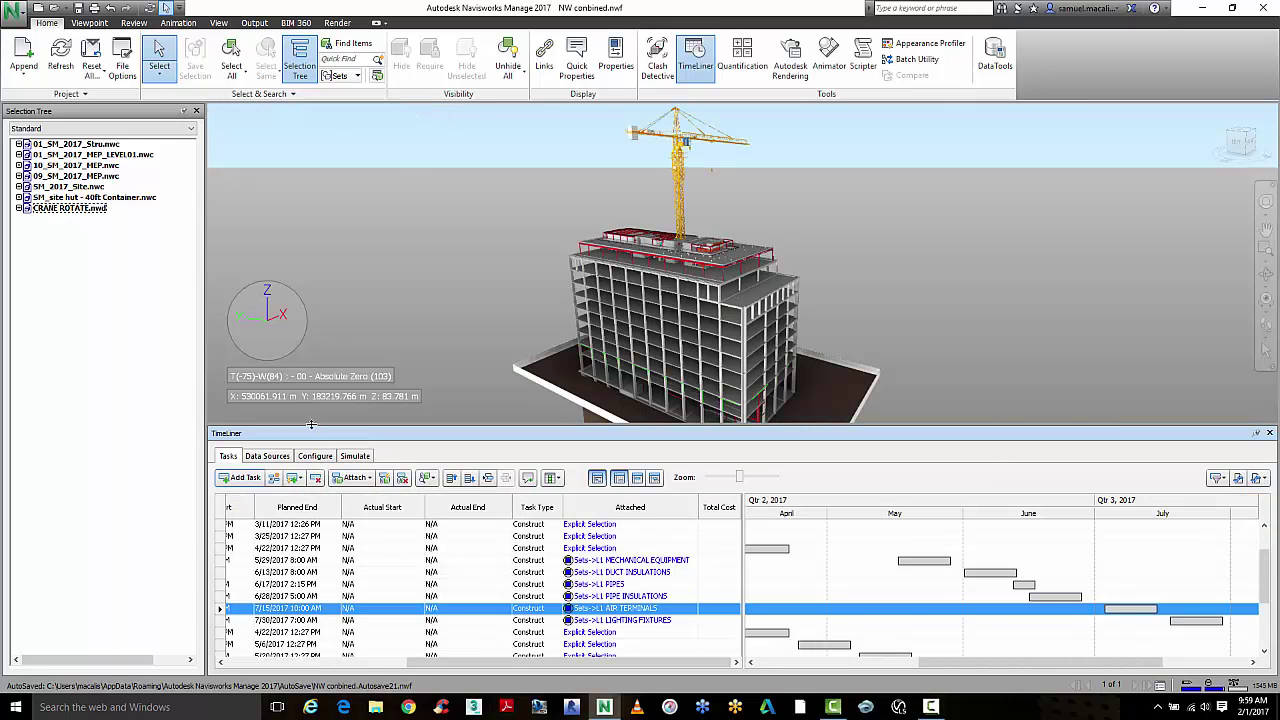
{"action": "left_click_drag", "start_coordinate": [311, 424], "coordinate": [308, 299]}
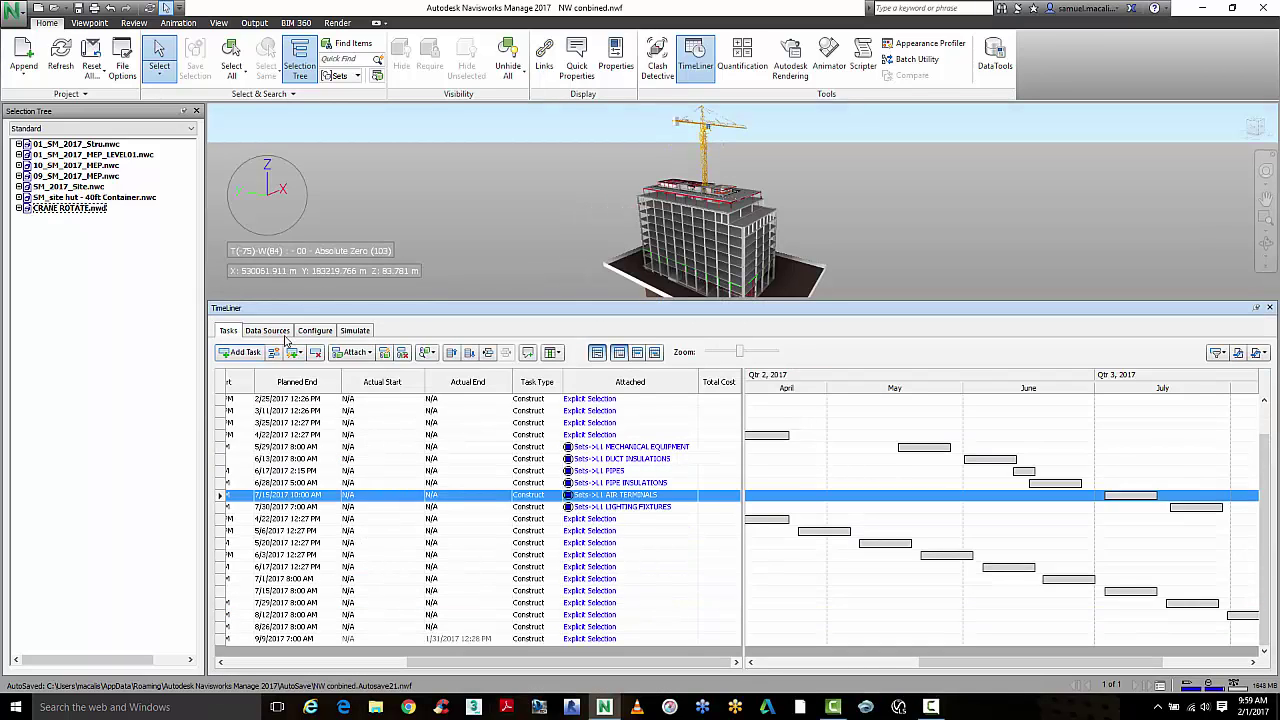
Step: Check the schedule import formats under Data Sources' Add list, then return to Tasks
{"action": "left_click", "coordinate": [272, 331]}
{"action": "left_click", "coordinate": [236, 353]}
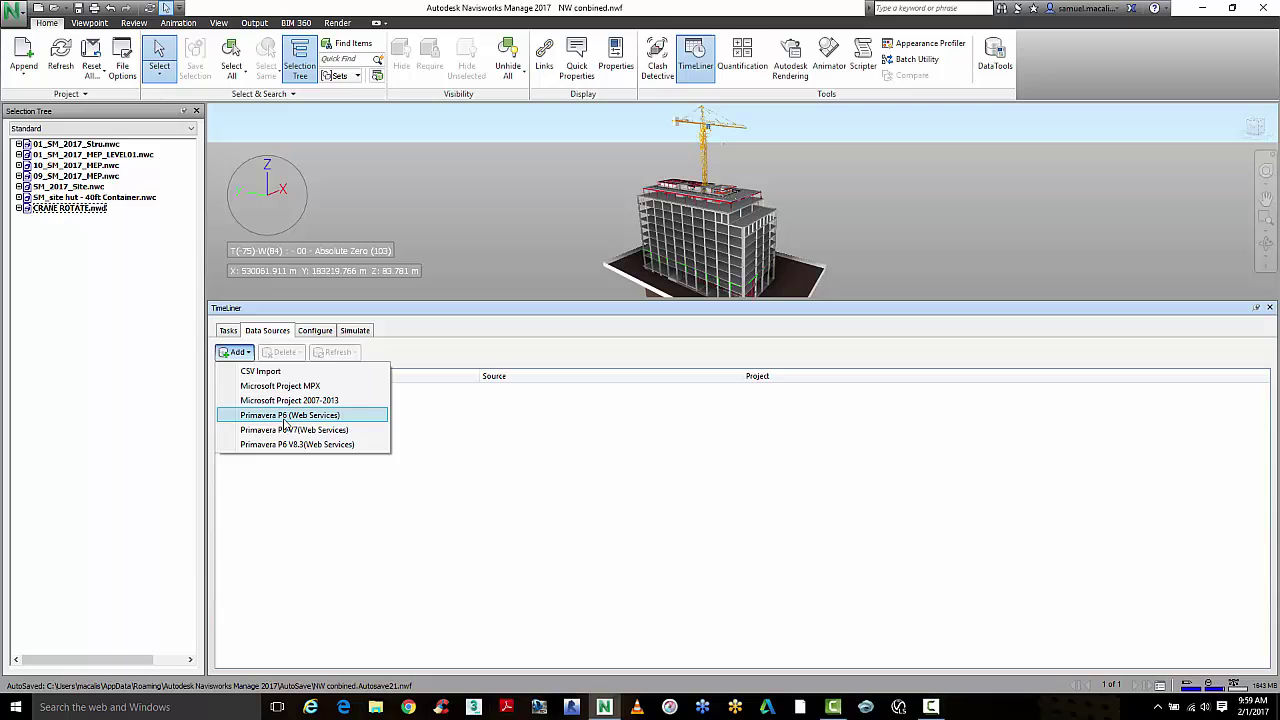
{"action": "left_click", "coordinate": [236, 352]}
{"action": "left_click", "coordinate": [228, 330]}
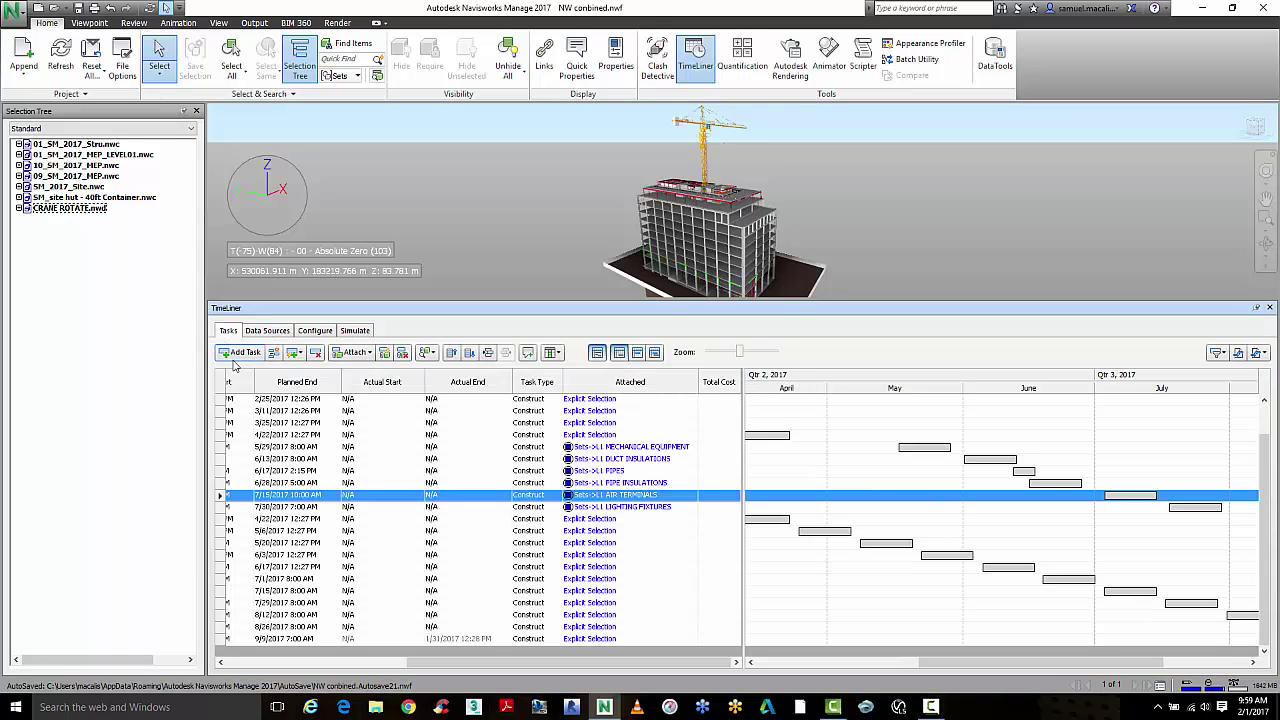
{"action": "left_click", "coordinate": [391, 356]}
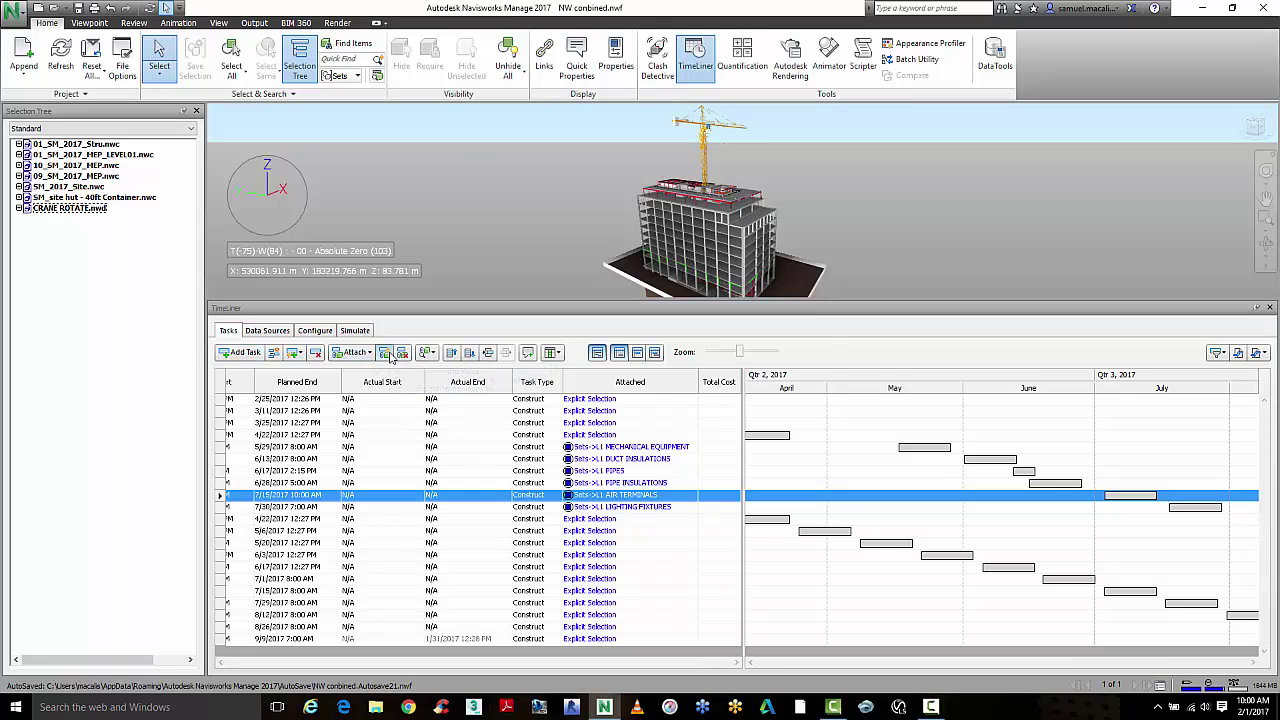
{"action": "left_click_drag", "start_coordinate": [697, 232], "coordinate": [591, 201]}
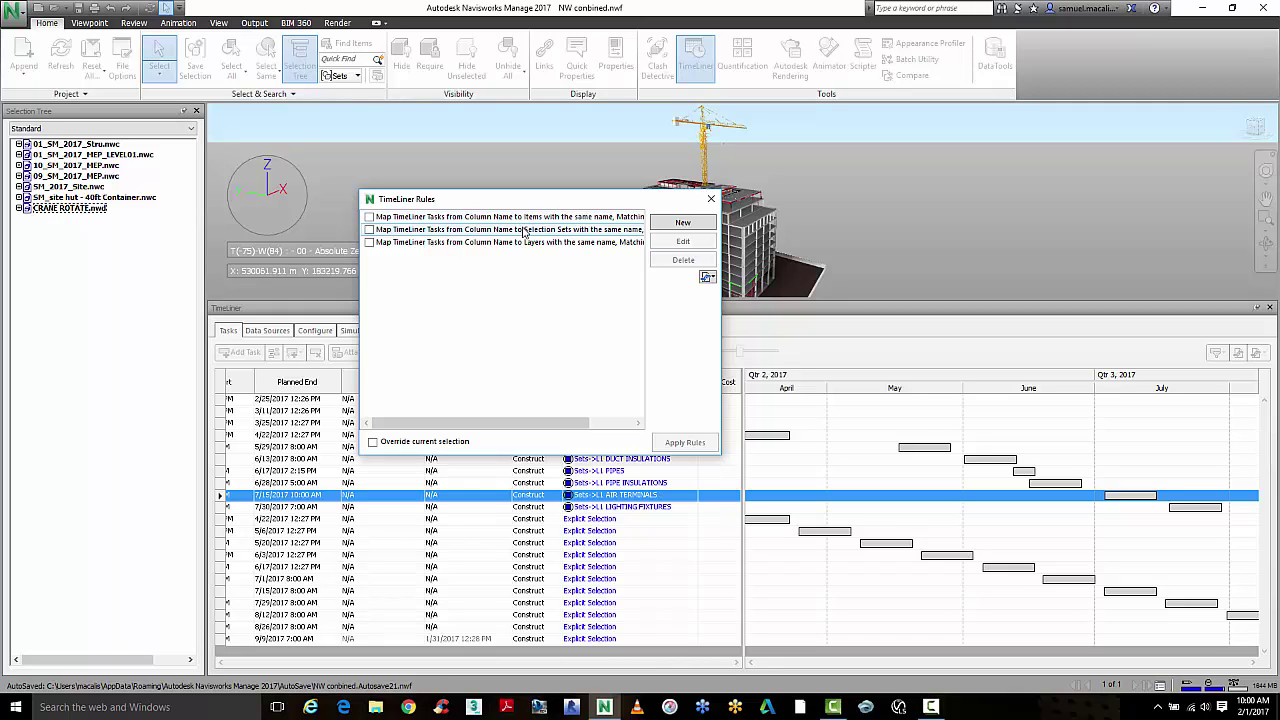
{"action": "left_click", "coordinate": [711, 199]}
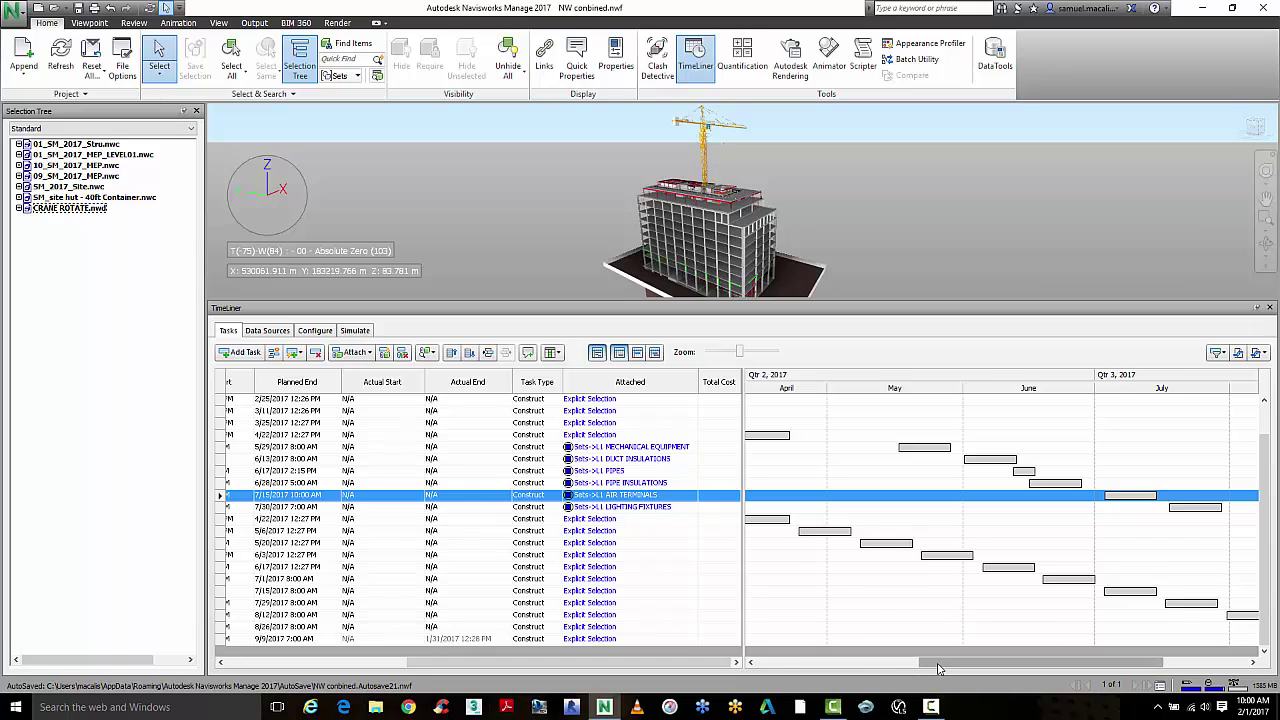
Step: Scroll the Gantt chart and task table to show task status, planned dates and bar details
{"action": "left_click", "coordinate": [867, 664]}
{"action": "left_click_drag", "start_coordinate": [867, 664], "coordinate": [904, 665]}
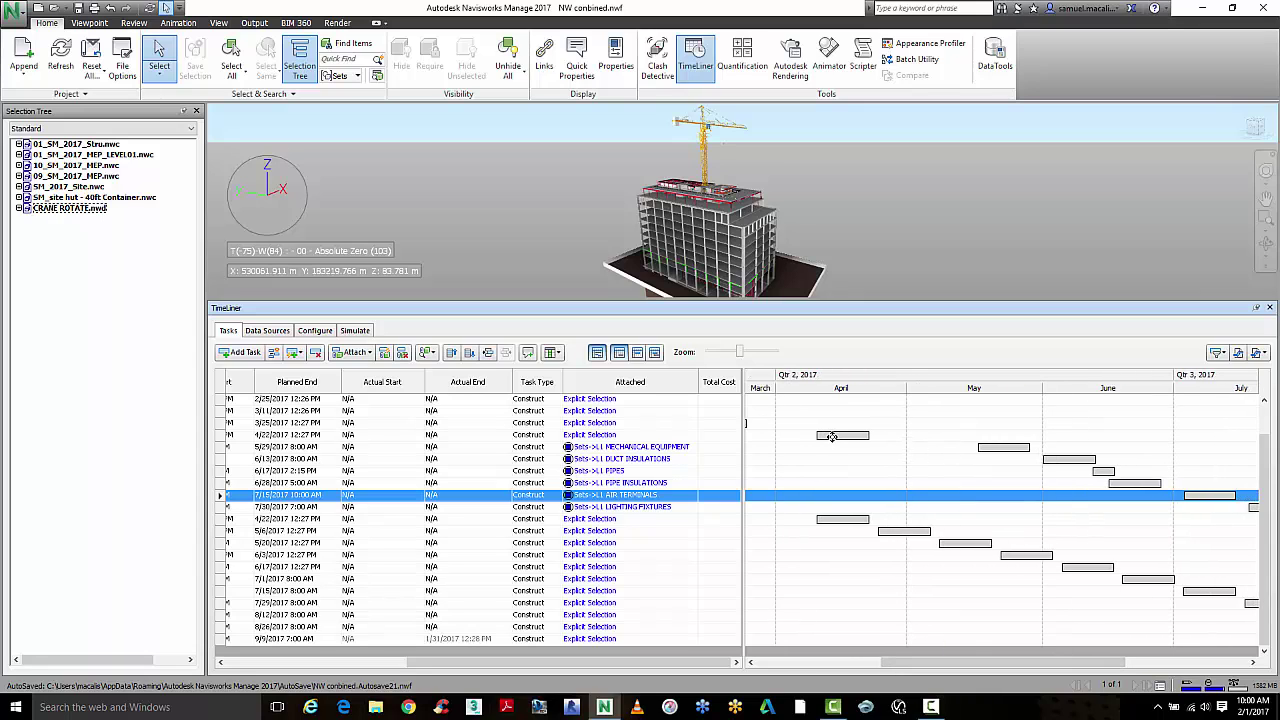
{"action": "mouse_move", "coordinate": [831, 438]}
{"action": "left_click_drag", "start_coordinate": [452, 668], "coordinate": [372, 668]}
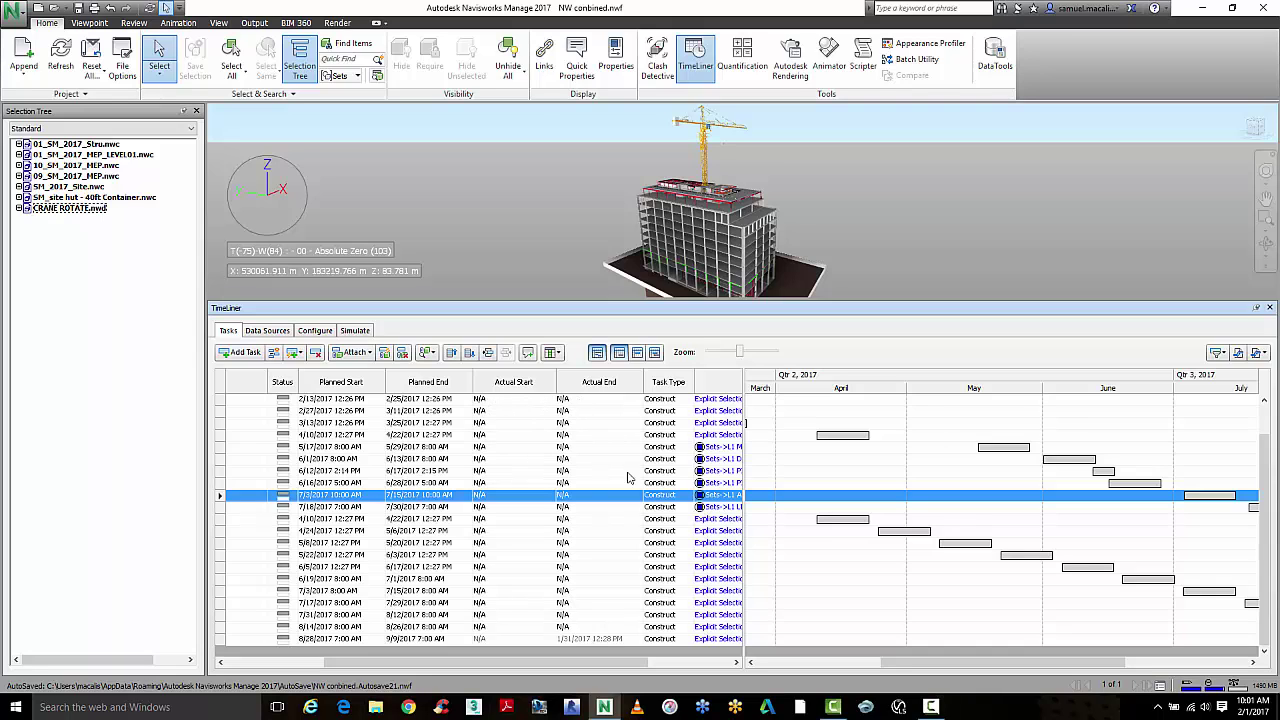
Step: Open Simulation Settings from the Simulate tab and move the dialog aside
{"action": "left_click", "coordinate": [276, 334]}
{"action": "left_click", "coordinate": [304, 333]}
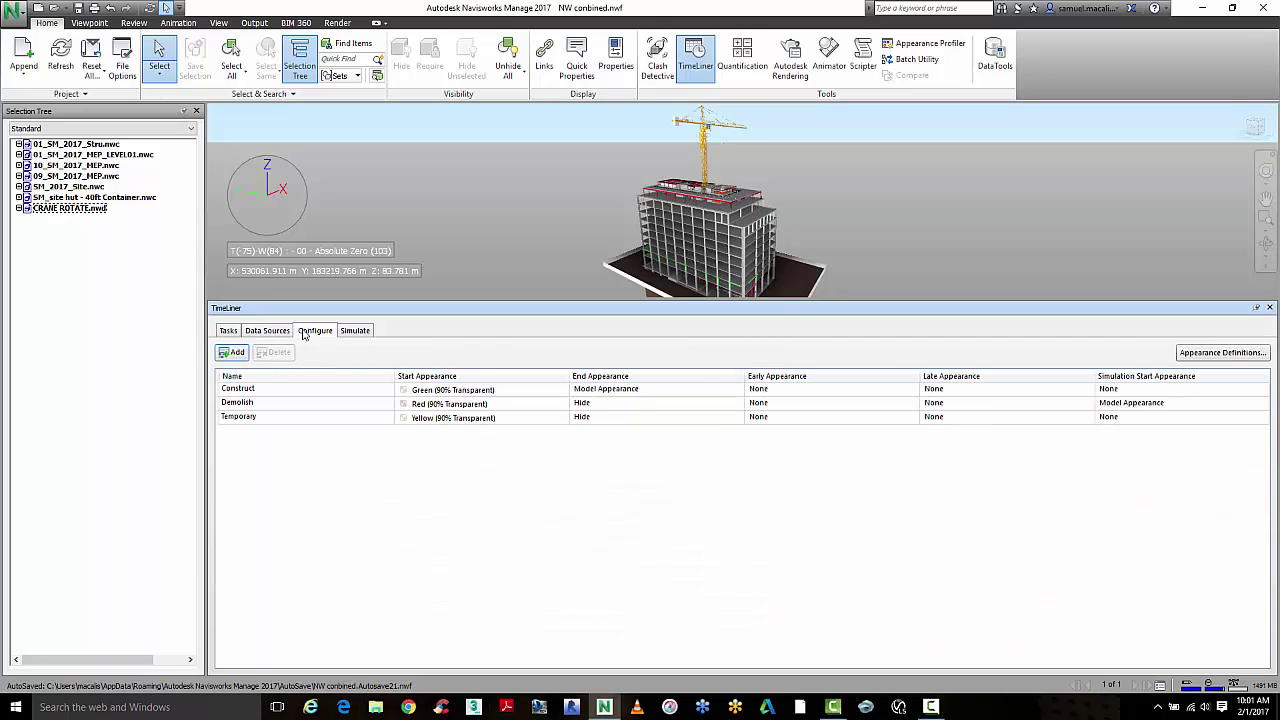
{"action": "left_click", "coordinate": [352, 331]}
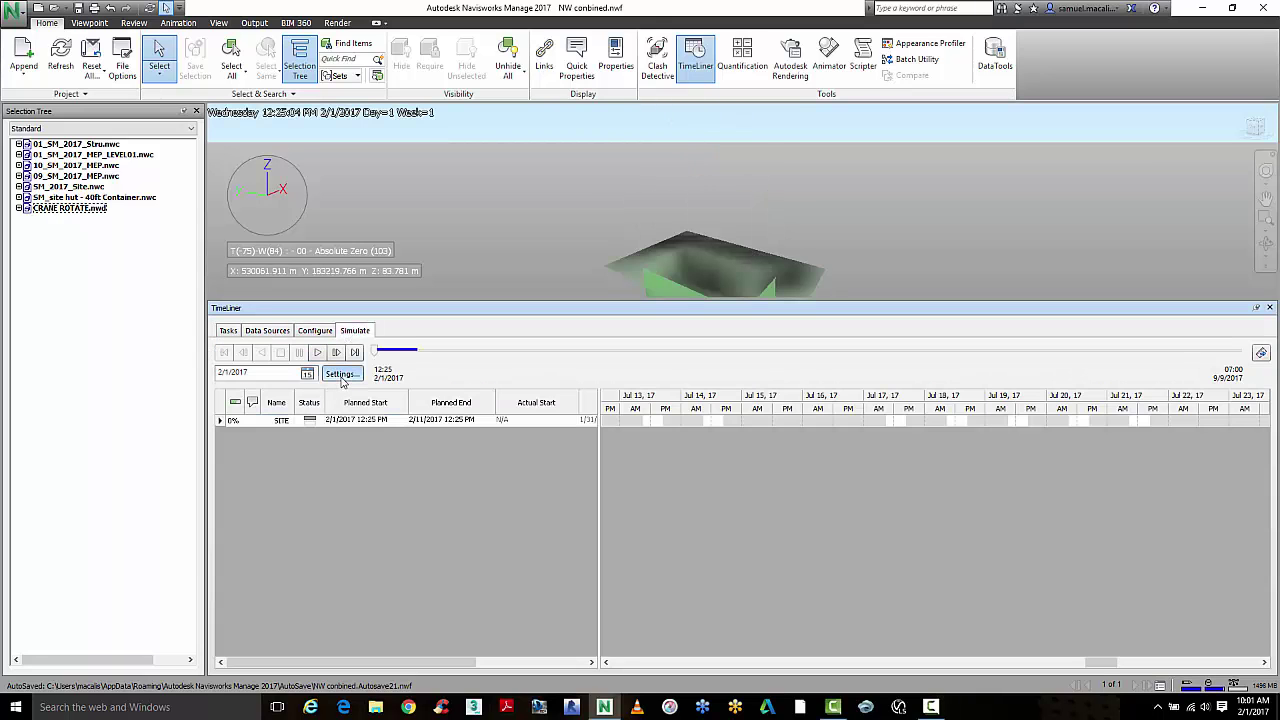
{"action": "left_click", "coordinate": [341, 374]}
{"action": "left_click_drag", "start_coordinate": [572, 150], "coordinate": [412, 126]}
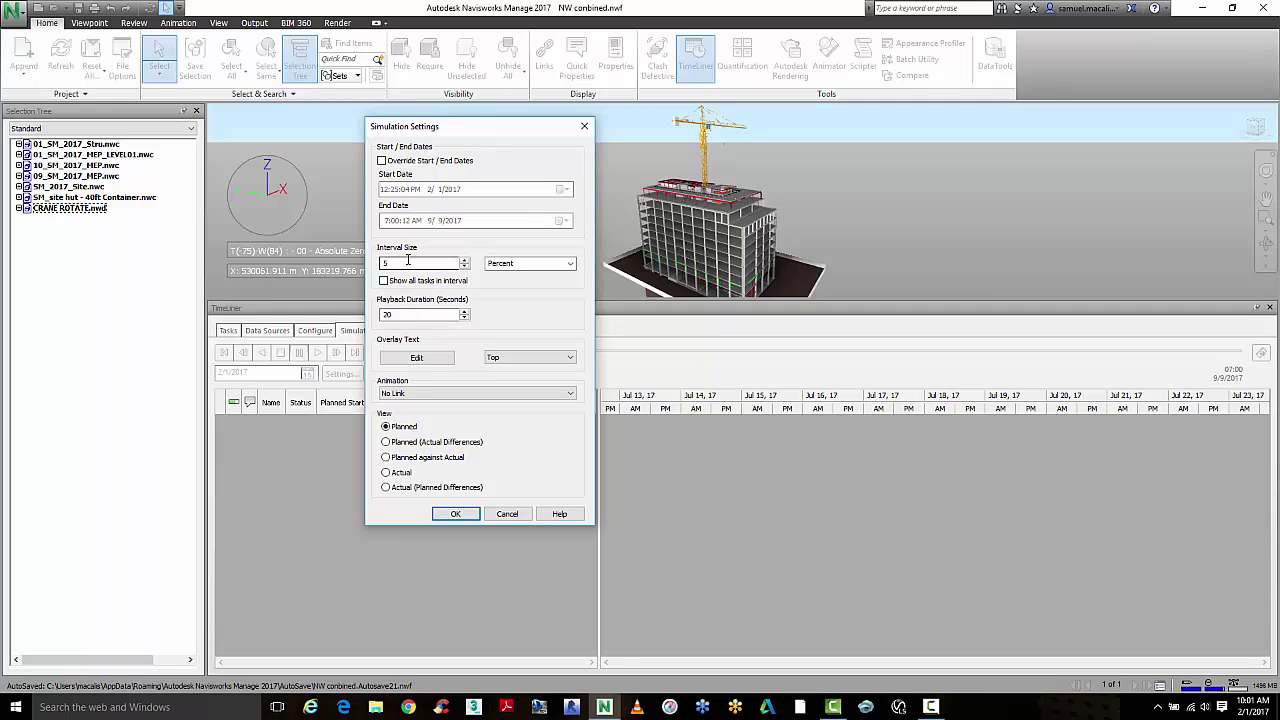
Step: Set Playback Duration to 30 seconds, keeping No Link animation and the Planned view
{"action": "double_click", "coordinate": [405, 313]}
{"action": "type", "text": "30"}
{"action": "left_click", "coordinate": [416, 357]}
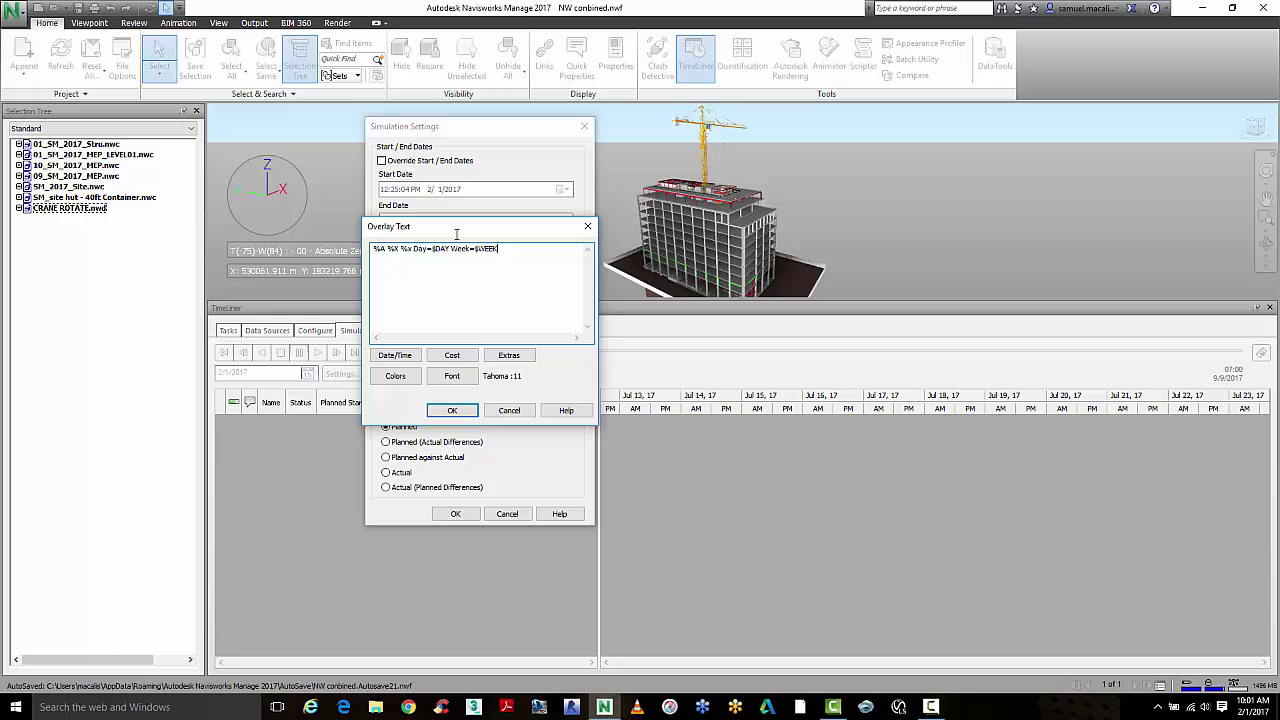
{"action": "left_click", "coordinate": [507, 411]}
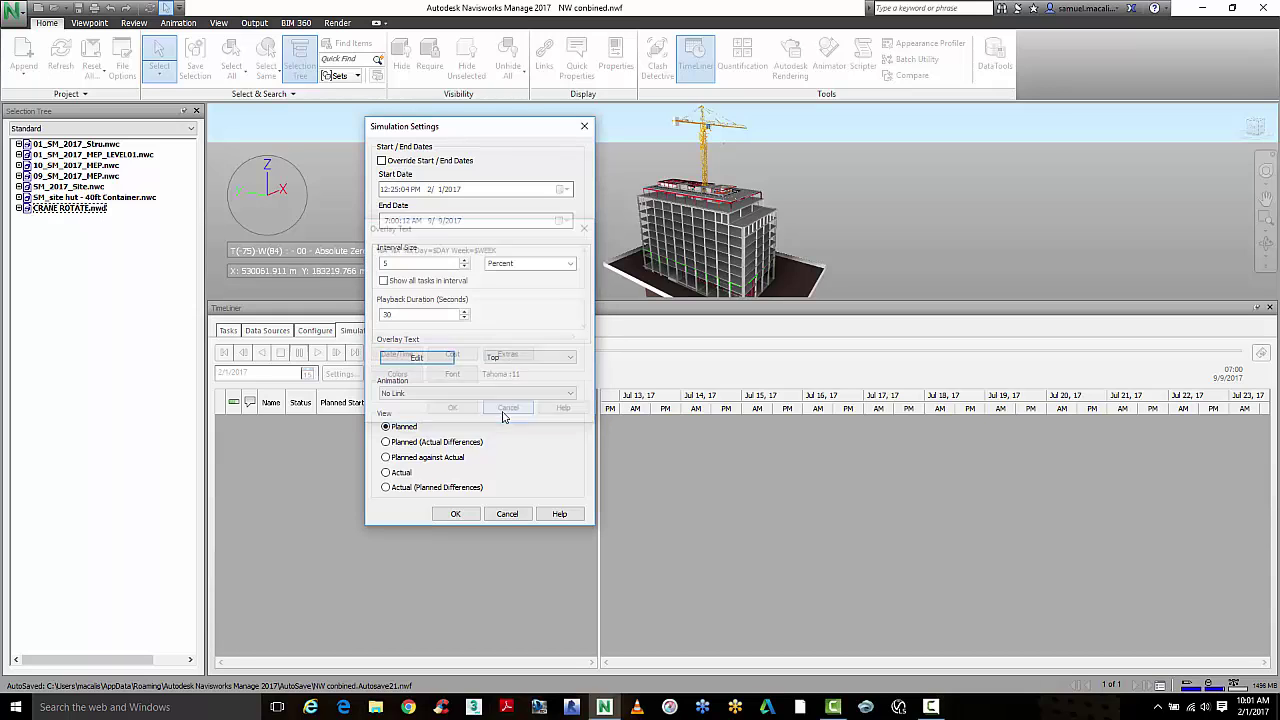
{"action": "left_click", "coordinate": [407, 393]}
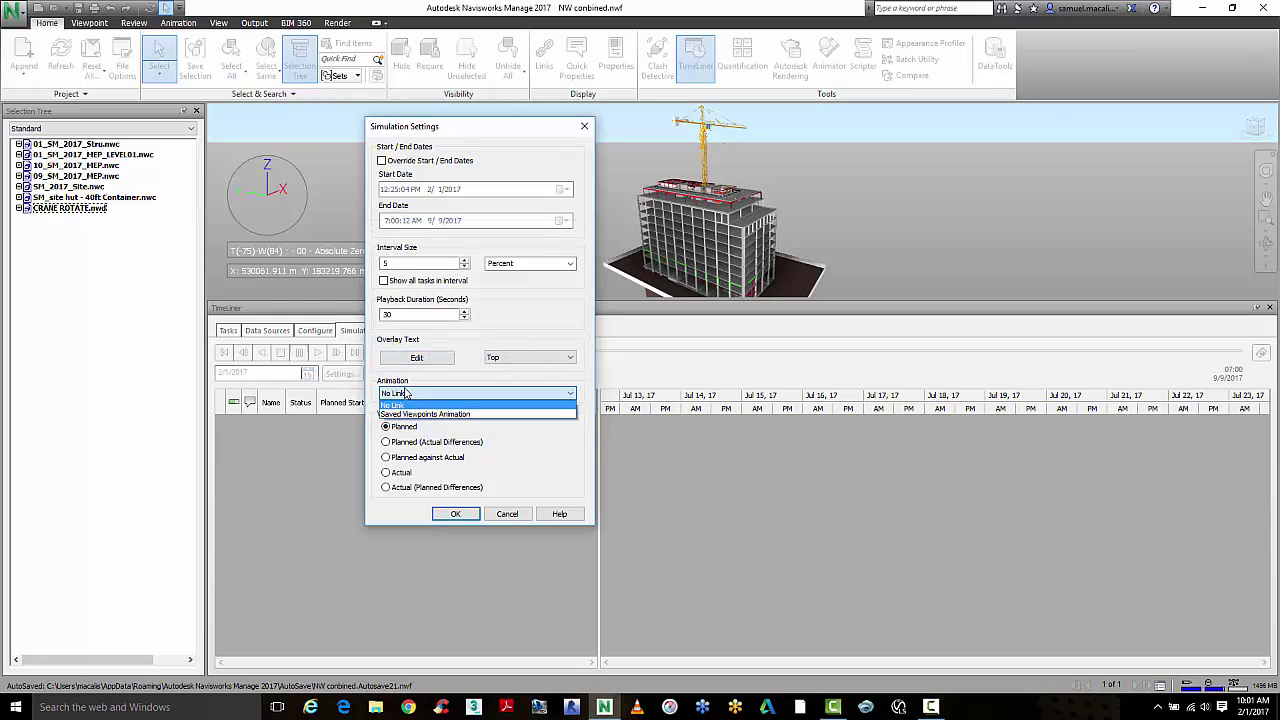
{"action": "left_click", "coordinate": [410, 404]}
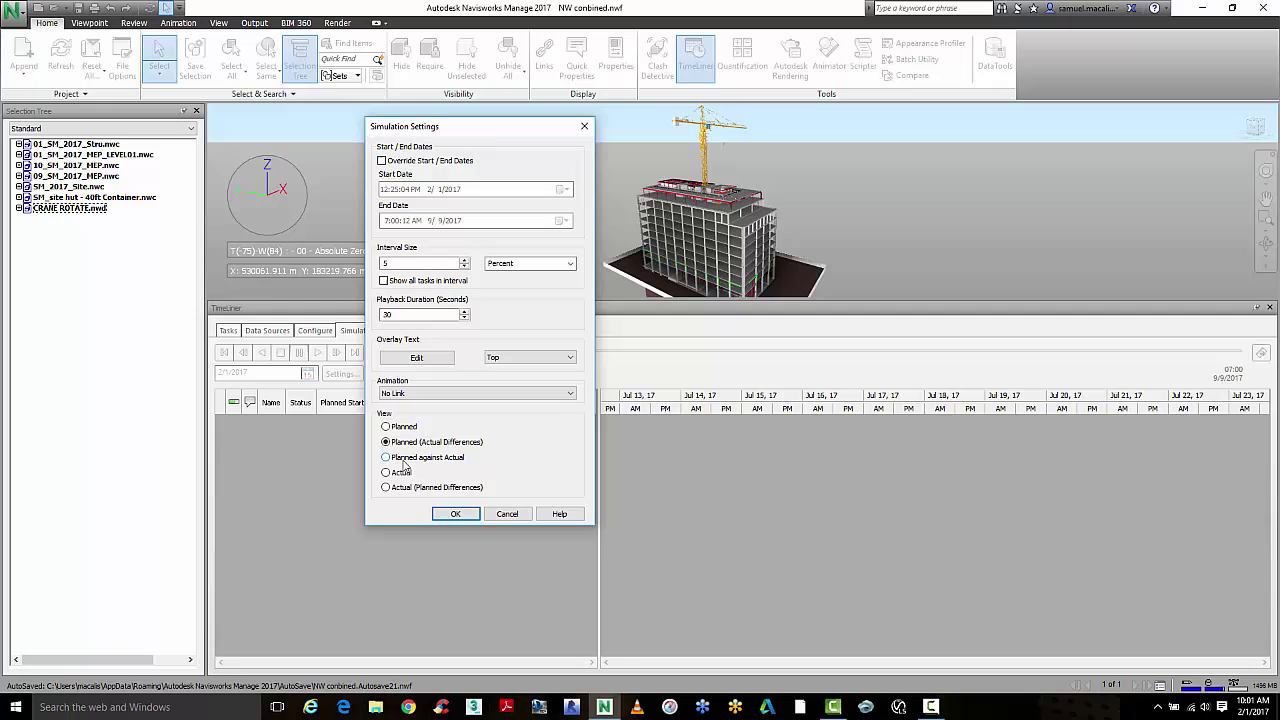
{"action": "left_click", "coordinate": [406, 459]}
{"action": "left_click", "coordinate": [403, 429]}
Step: Apply the 30-second settings and play the simulation, zooming in as the building rises
{"action": "left_click", "coordinate": [458, 514]}
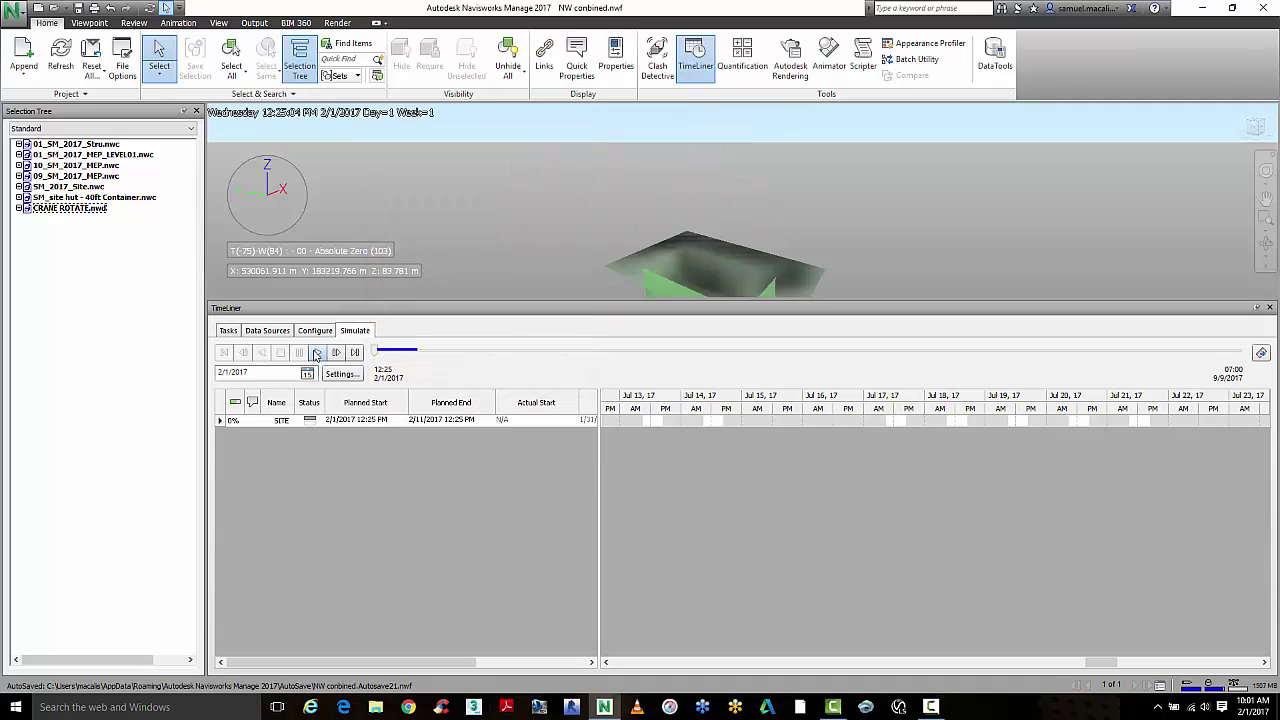
{"action": "left_click_drag", "start_coordinate": [505, 300], "coordinate": [515, 487]}
{"action": "left_click", "coordinate": [317, 537]}
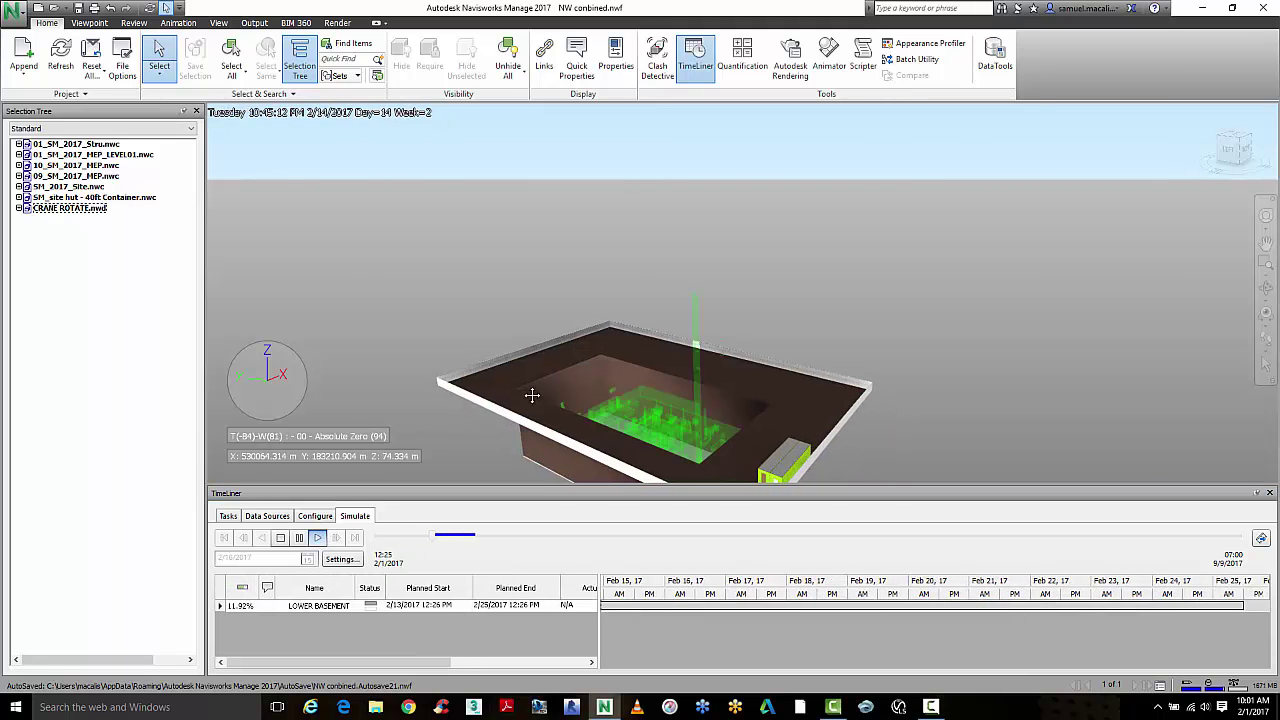
{"action": "scroll", "coordinate": [532, 395], "scroll_direction": "up", "scroll_amount": 5}
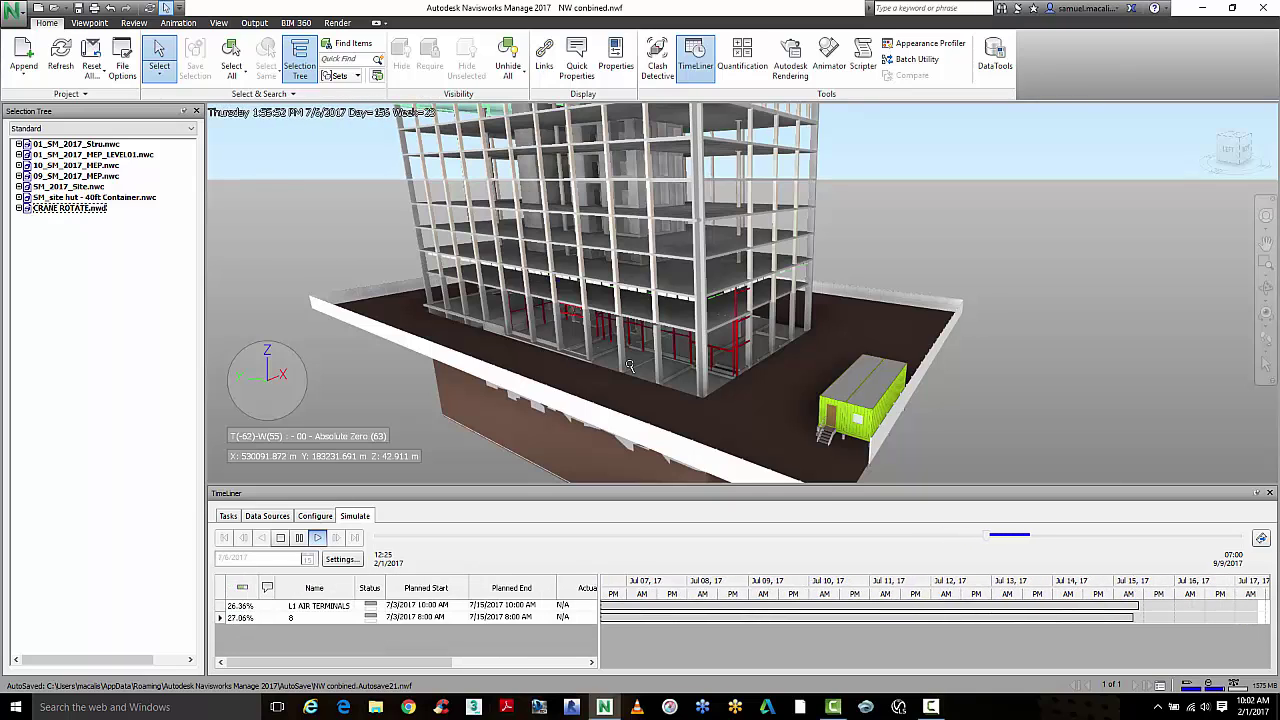
{"action": "scroll", "coordinate": [648, 300], "scroll_direction": "up", "scroll_amount": 4}
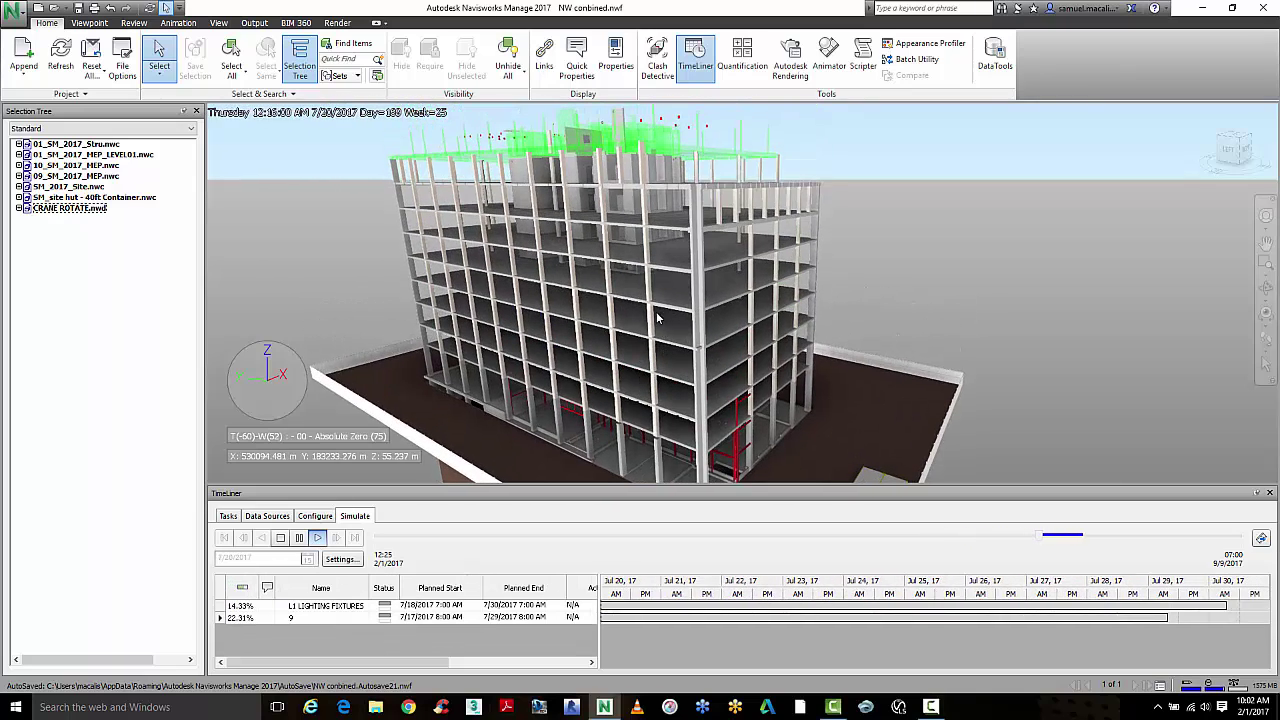
{"action": "scroll", "coordinate": [649, 300], "scroll_direction": "up", "scroll_amount": 1}
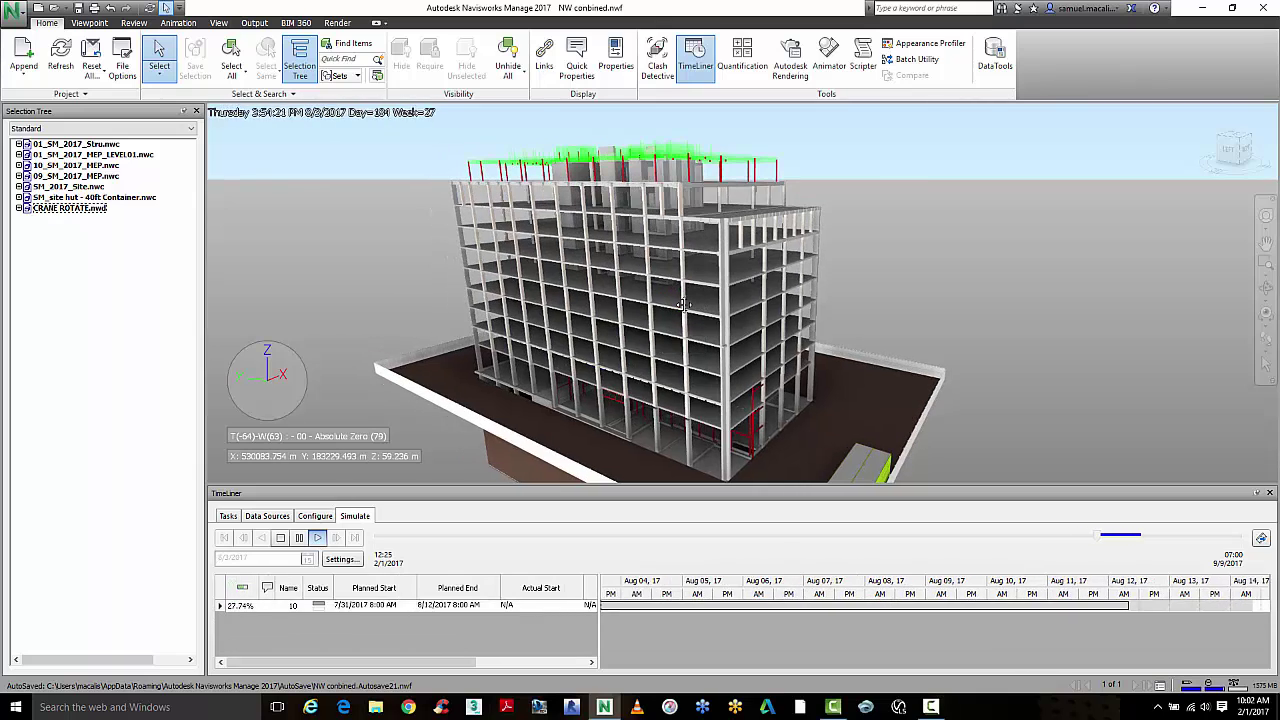